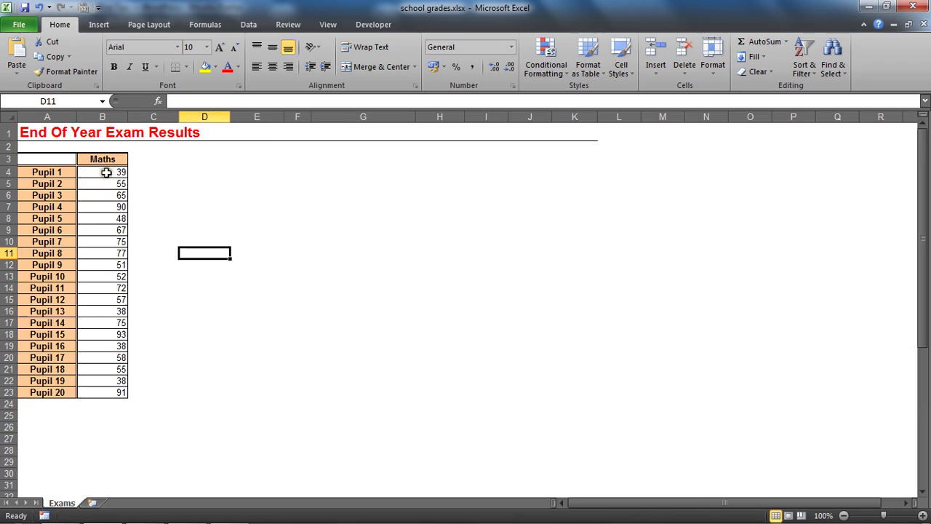
- Enter bin values 50, 60 and 70 in cells D4 to D6
drag(108, 171, 114, 388)
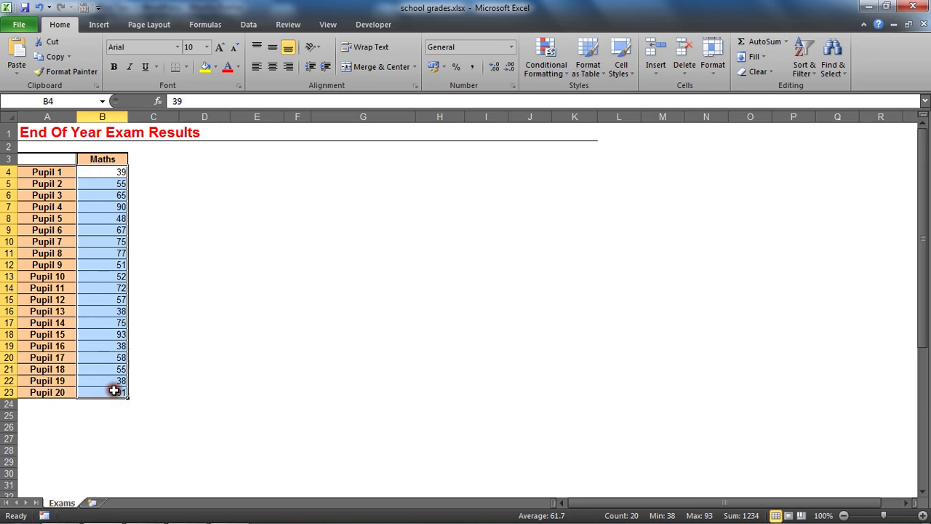
click(185, 342)
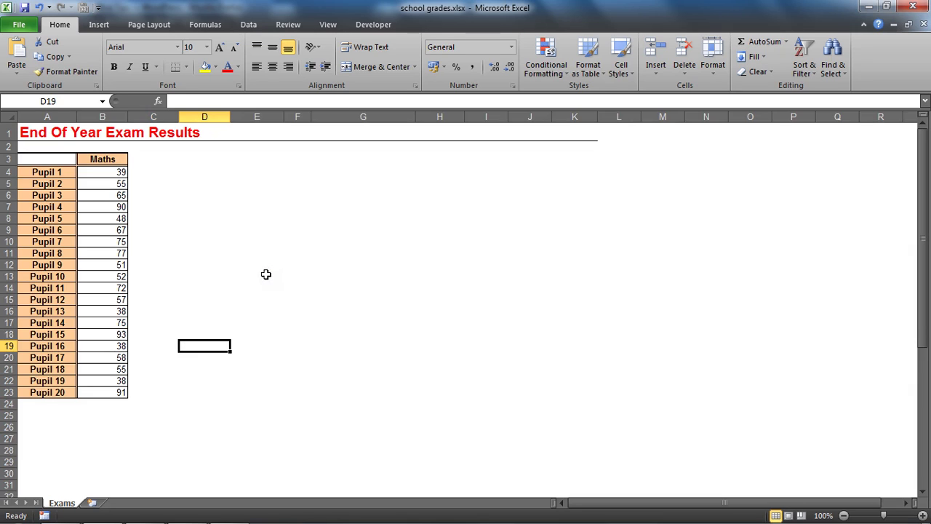
click(211, 171)
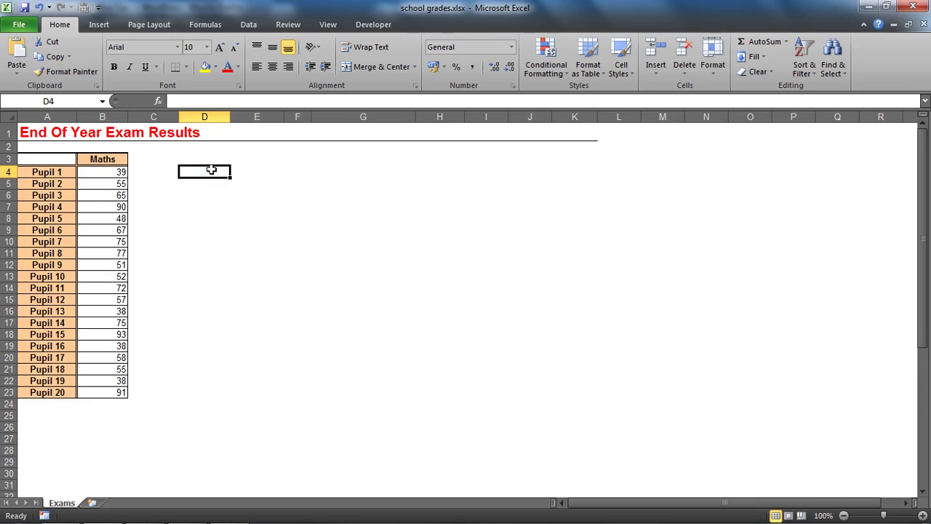
text(50)
key(Return)
text(60)
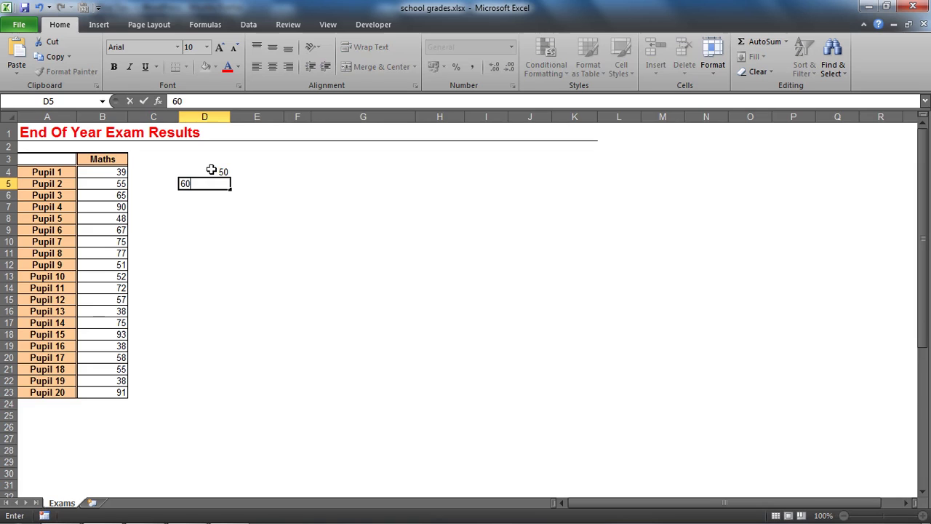
key(Return)
text(70)
key(Return)
- Add bin values 80 and 90 in D7 and D8, then check the list
text(80)
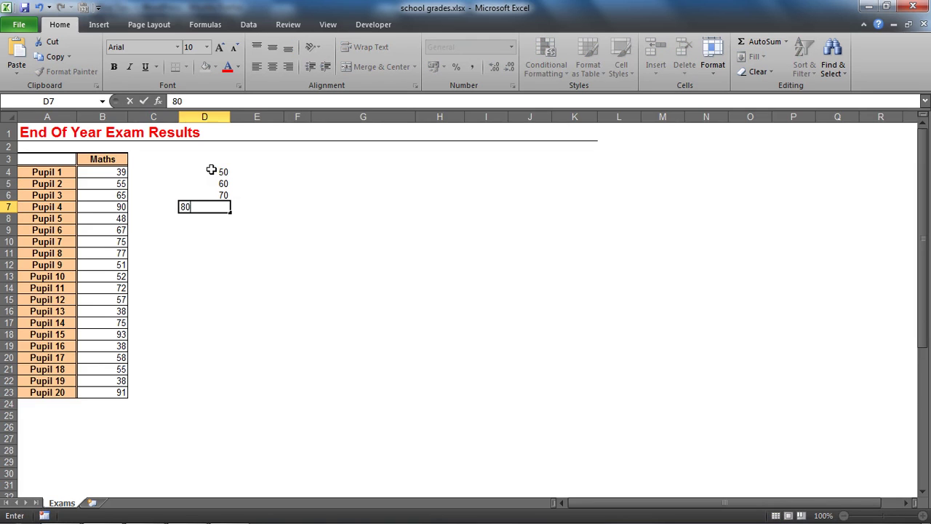
key(Return)
text(90)
key(Return)
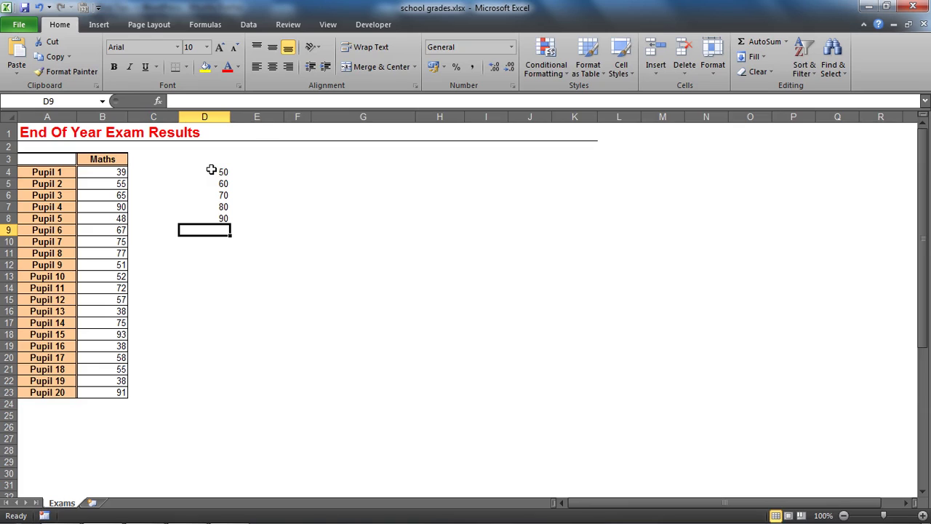
click(213, 171)
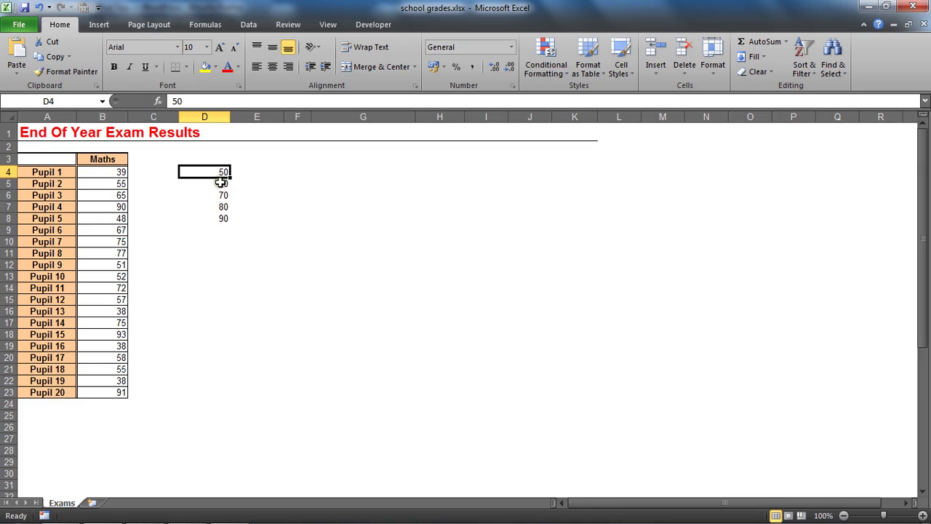
click(220, 183)
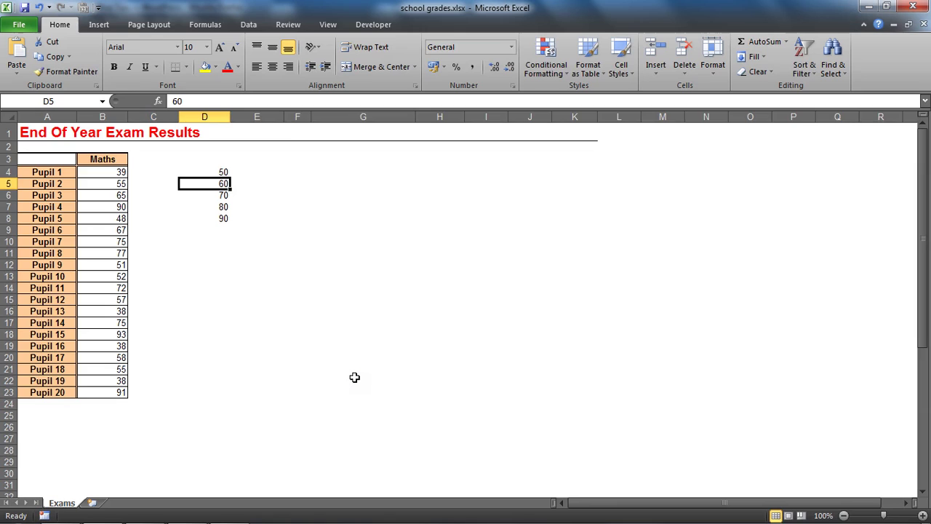
click(354, 377)
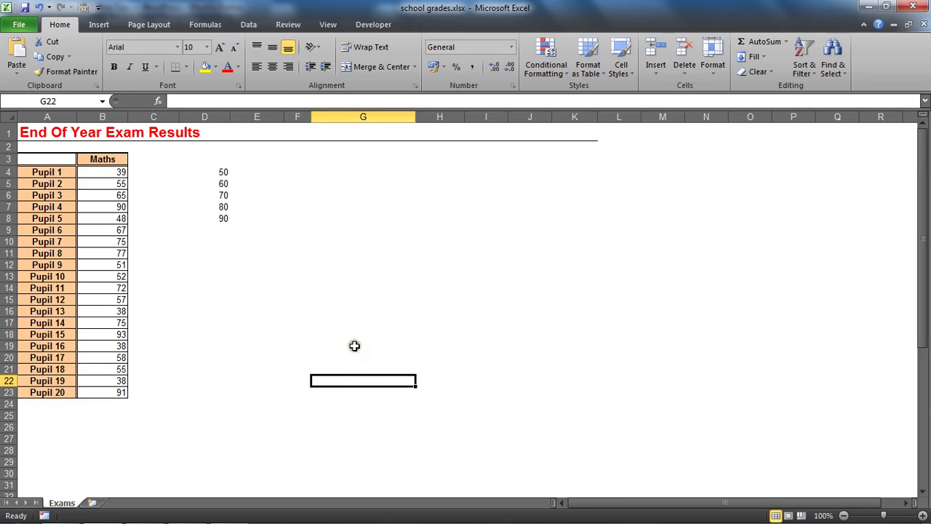
- Open the Histogram tool from Data Analysis on the Data tab
click(253, 26)
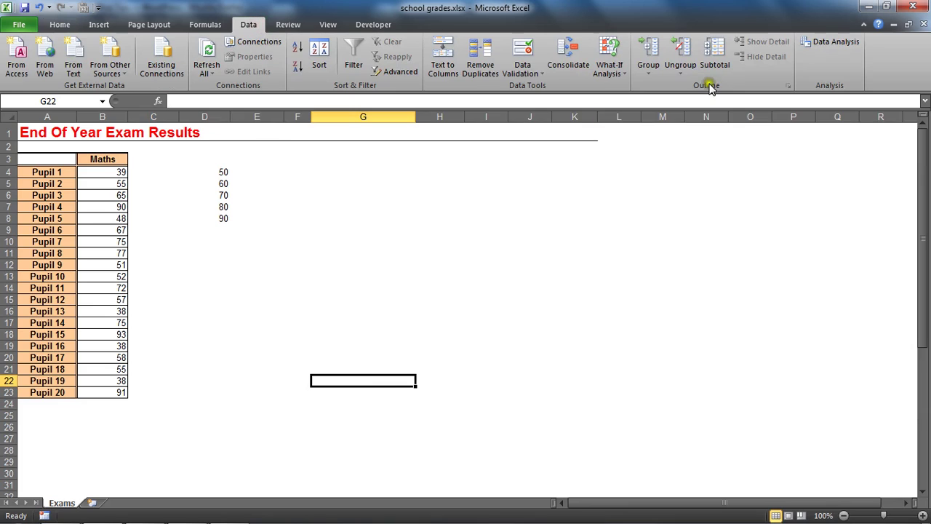
click(825, 41)
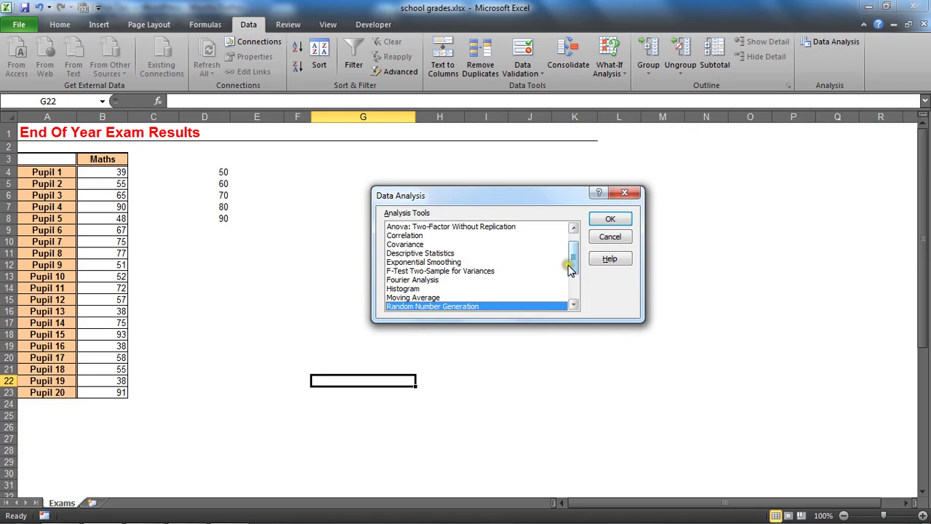
drag(573, 261, 574, 270)
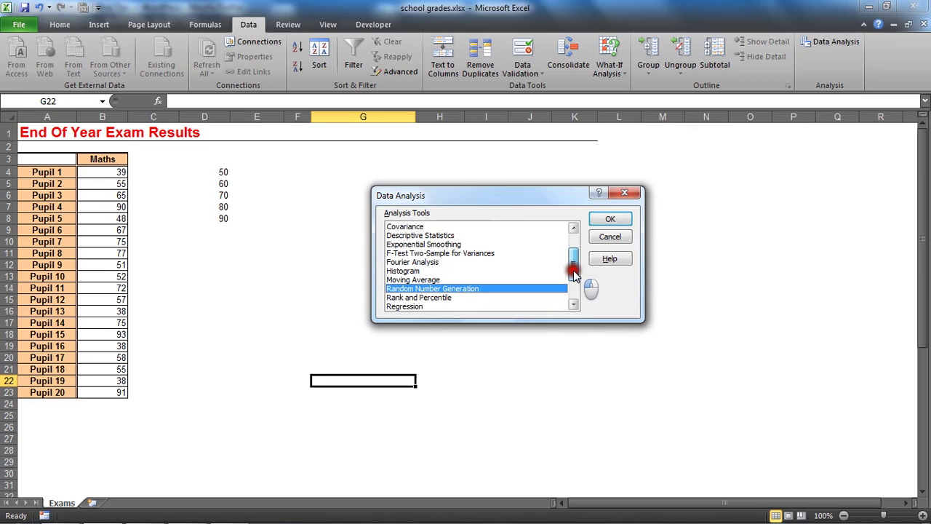
click(409, 272)
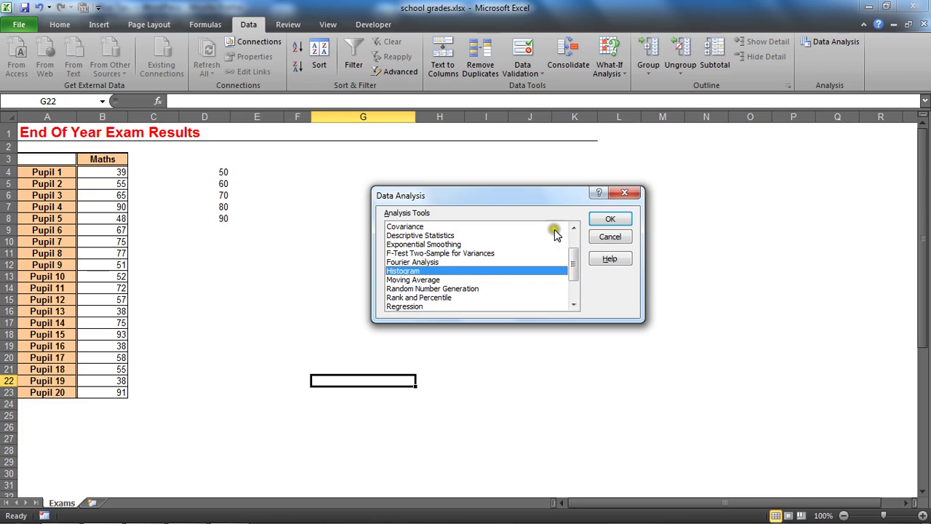
click(609, 218)
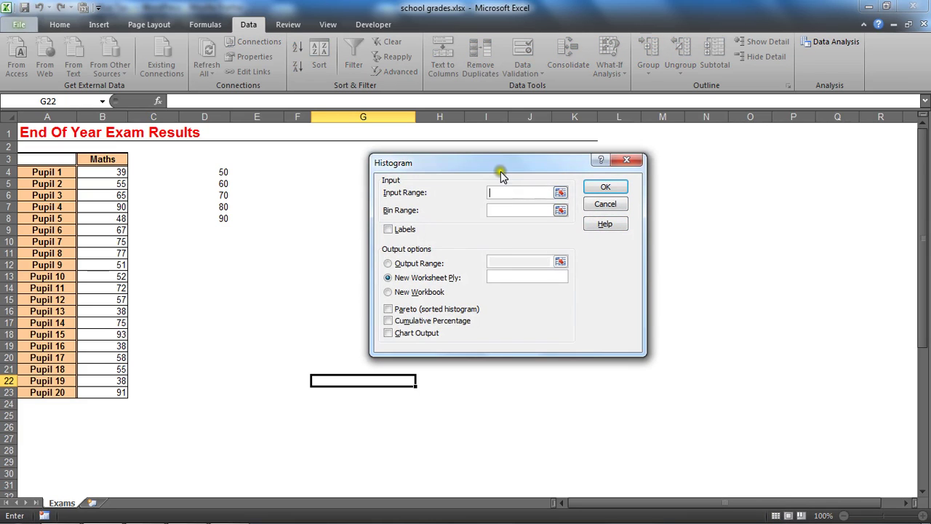
- Set the Histogram input range to $B$4:$B$23 and bin range to $D$4:$D$8
drag(494, 172, 451, 189)
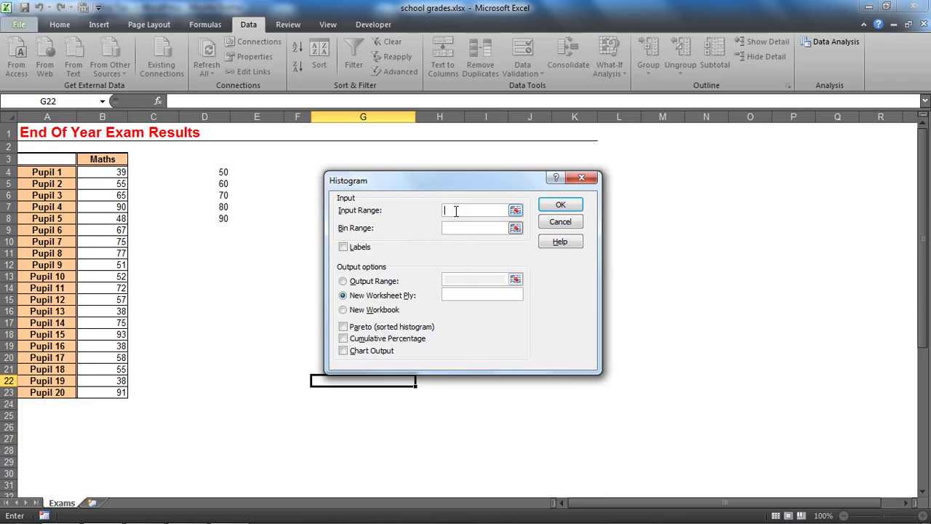
drag(116, 174, 105, 390)
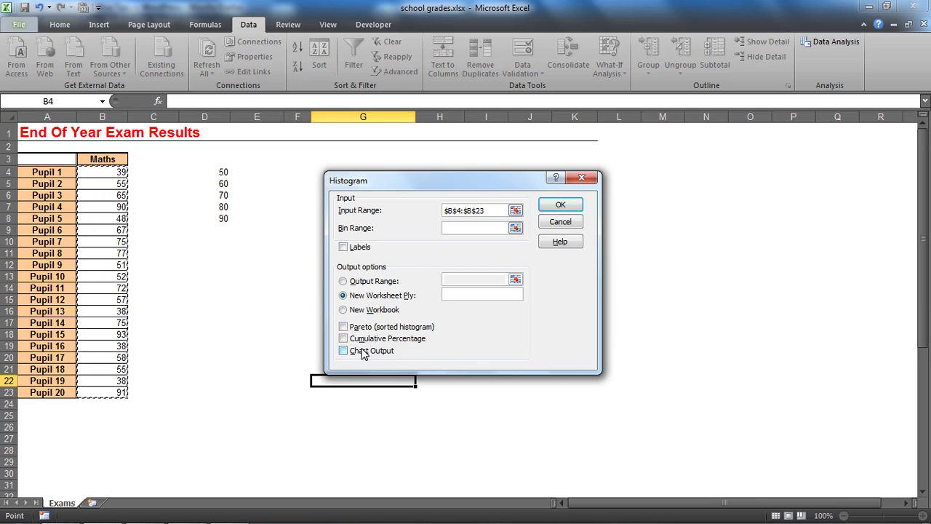
click(420, 295)
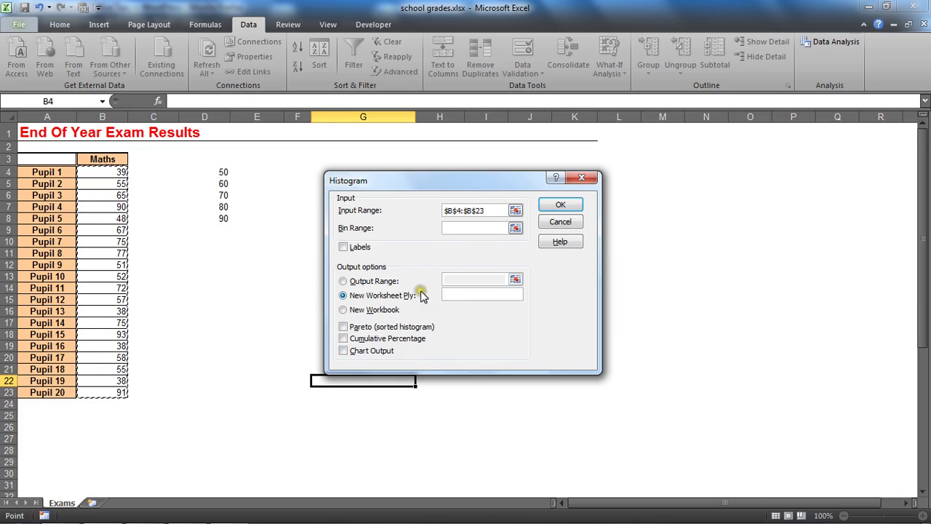
click(474, 228)
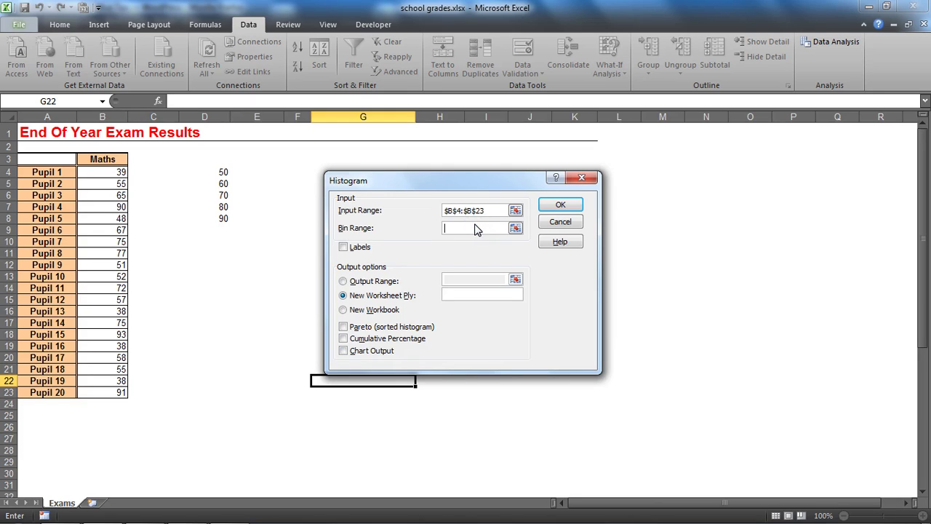
drag(223, 173, 214, 223)
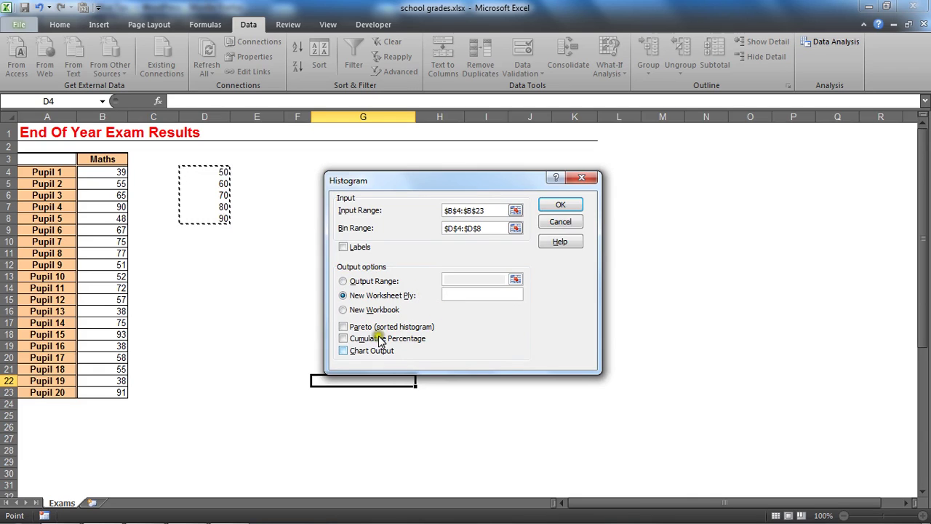
- Send the histogram output to cell $F$4 with Chart Output turned on
click(344, 283)
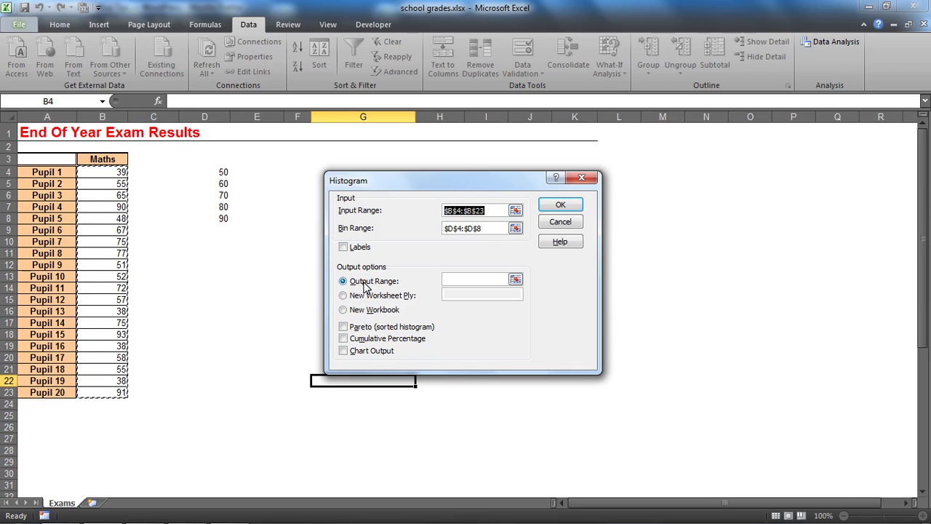
click(451, 279)
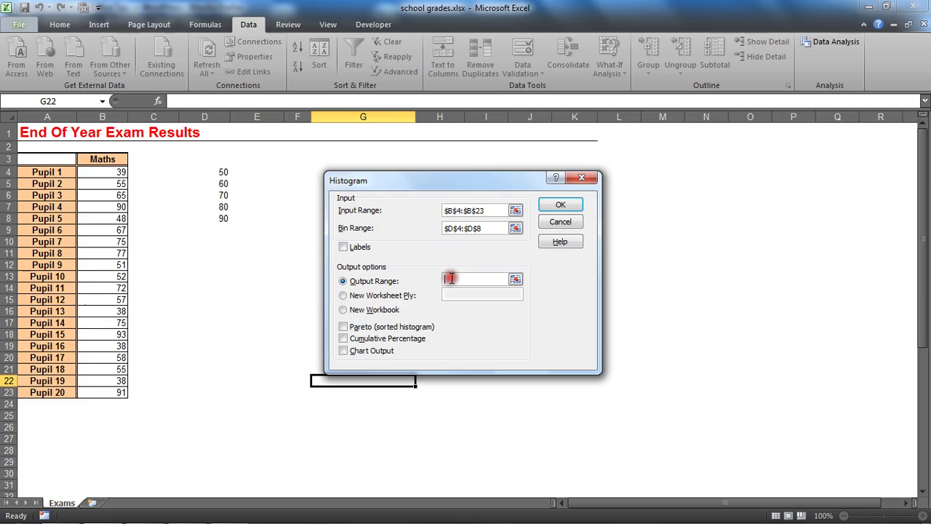
click(293, 170)
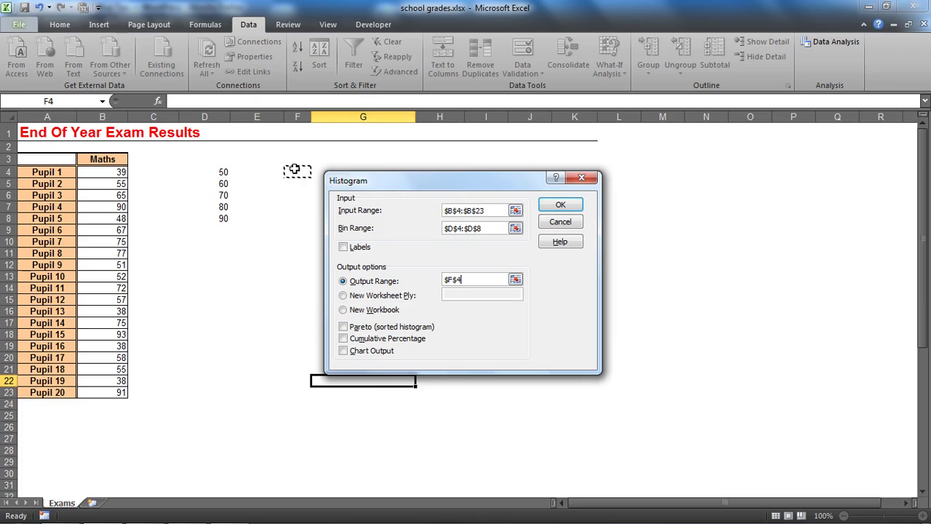
click(350, 331)
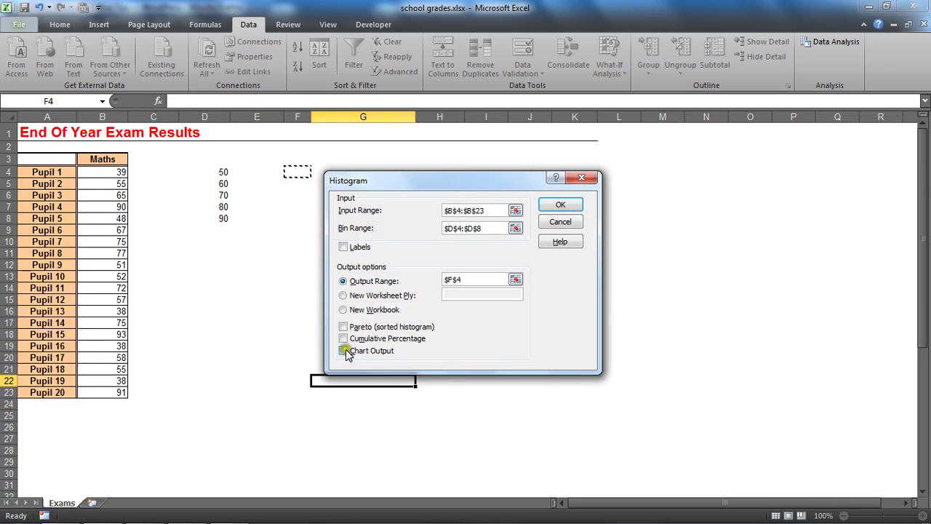
click(344, 351)
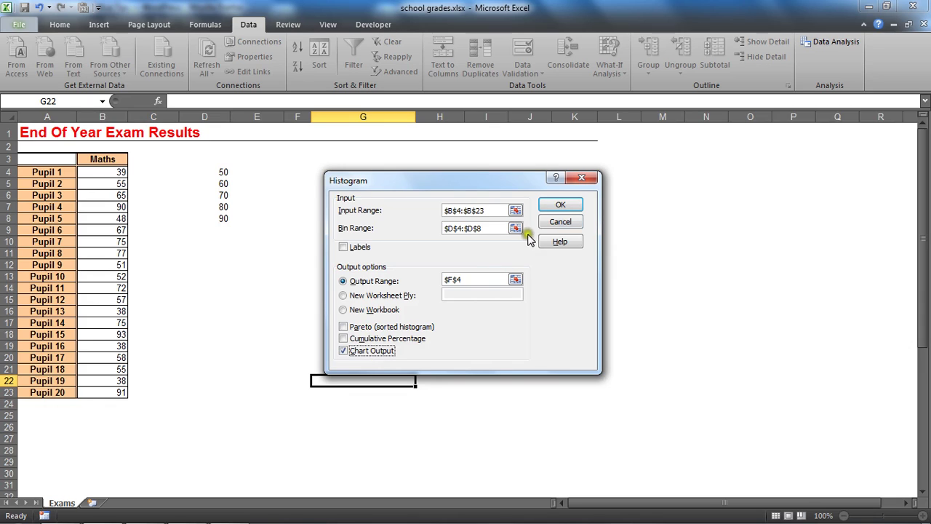
- Run the histogram and check the frequency counts 5, 6, 2, 4, 1, 2 in column G
click(561, 204)
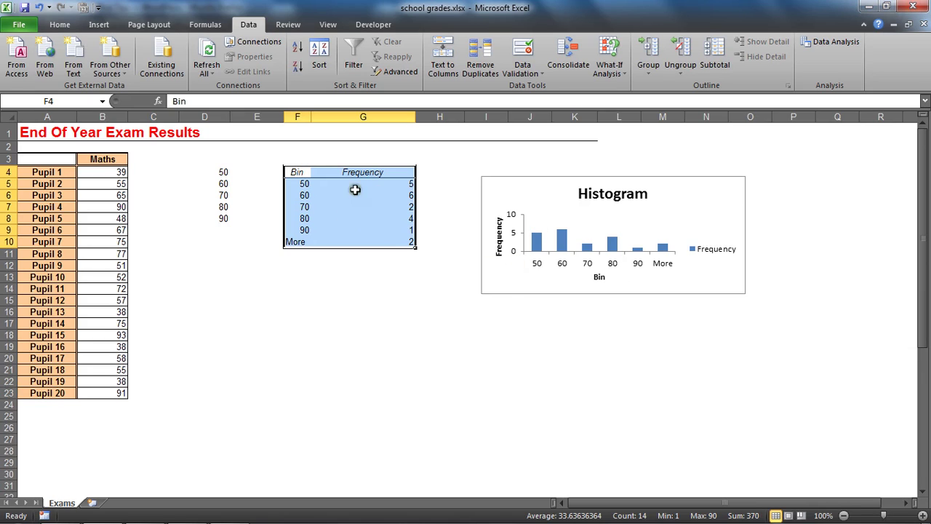
click(405, 187)
click(405, 195)
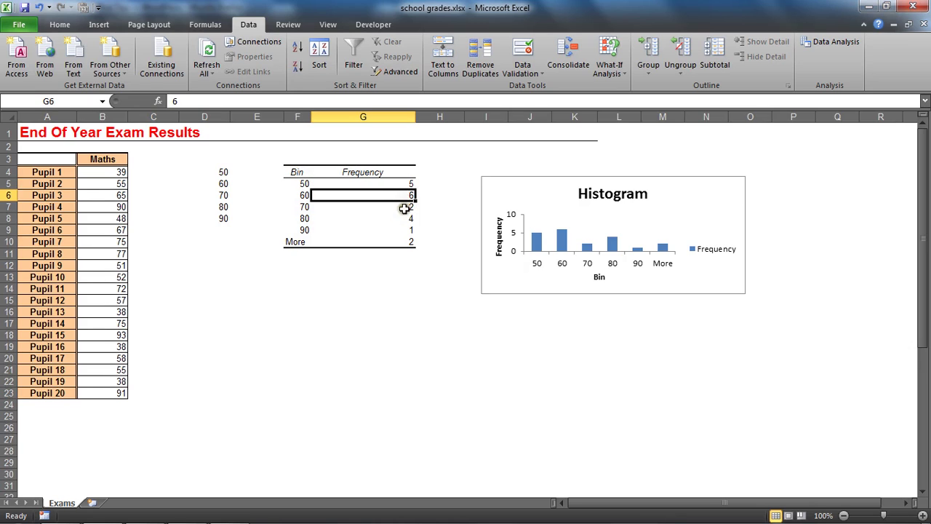
click(405, 209)
click(406, 219)
click(412, 230)
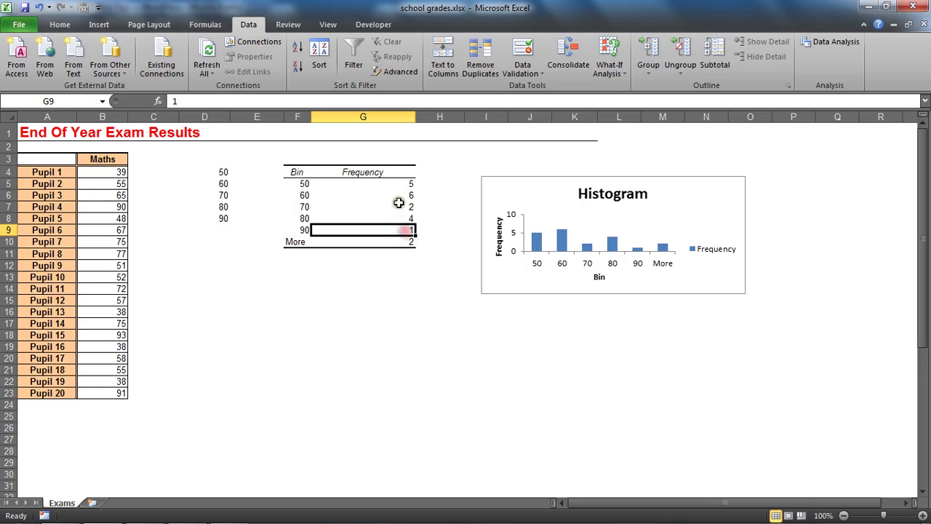
click(398, 205)
click(405, 195)
click(398, 184)
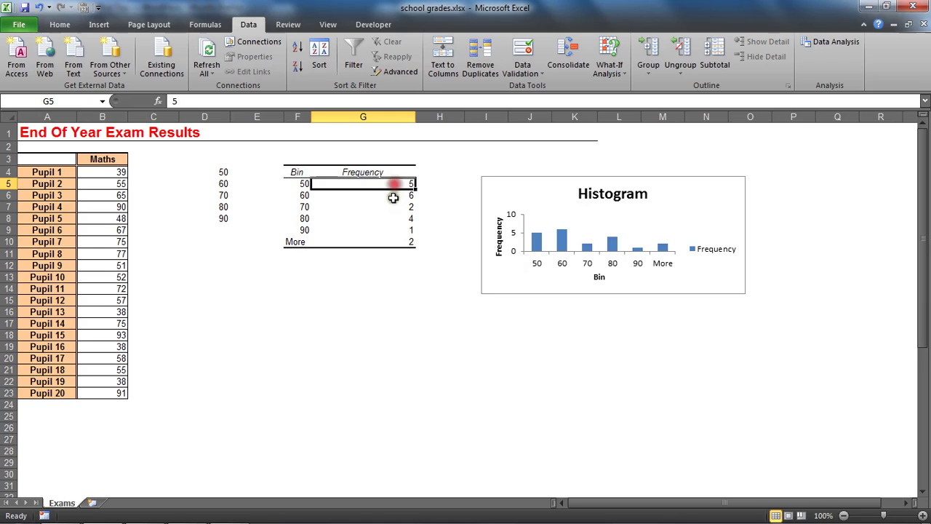
click(393, 198)
click(394, 229)
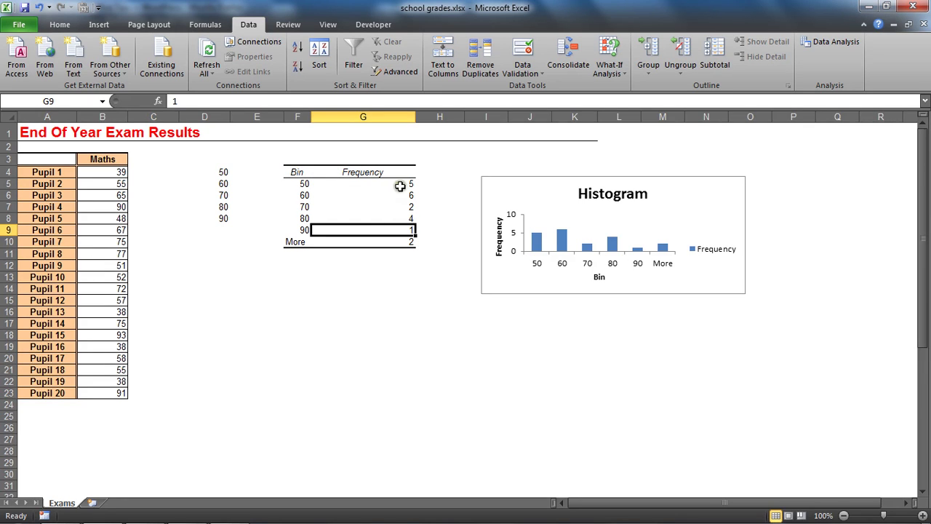
- Drag the histogram chart below the bin table and enlarge it from its corner
click(730, 198)
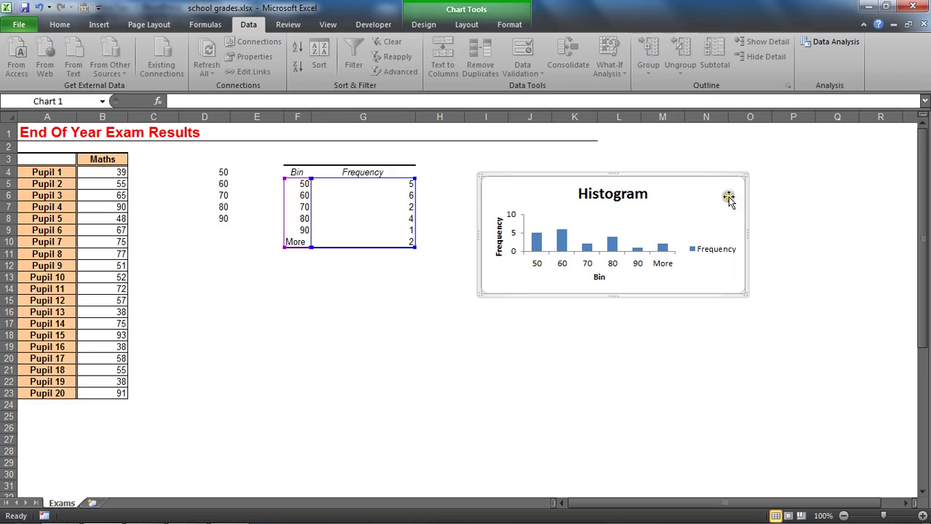
drag(726, 193, 517, 283)
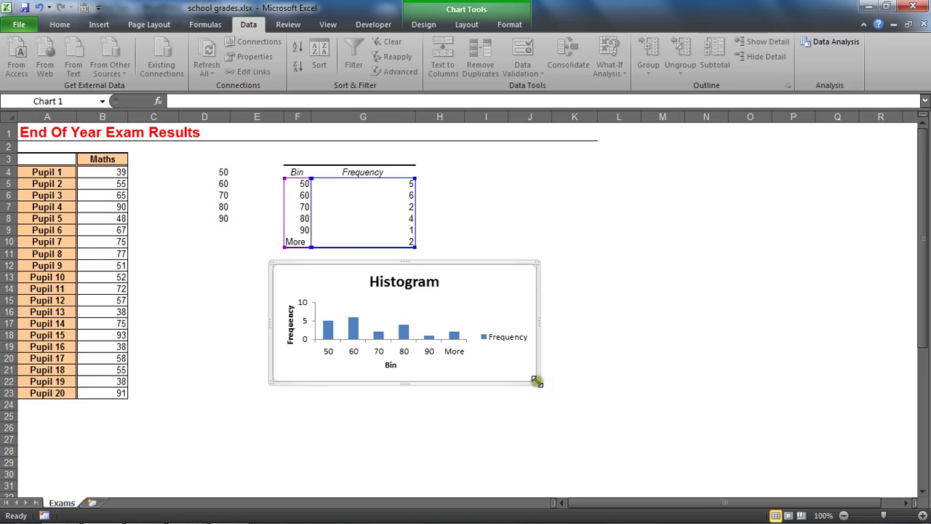
drag(539, 377, 594, 435)
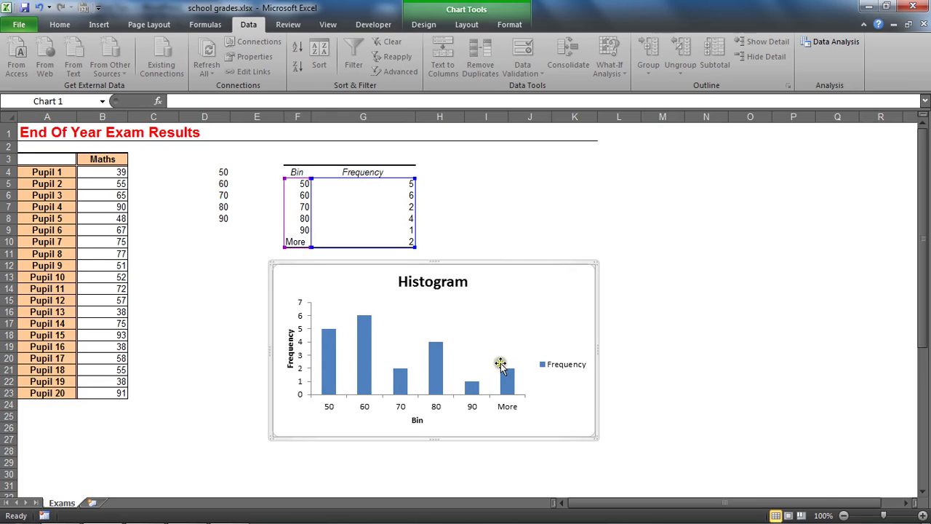
- Change the chart title from Histogram to 'Distribution of Grades'
click(446, 283)
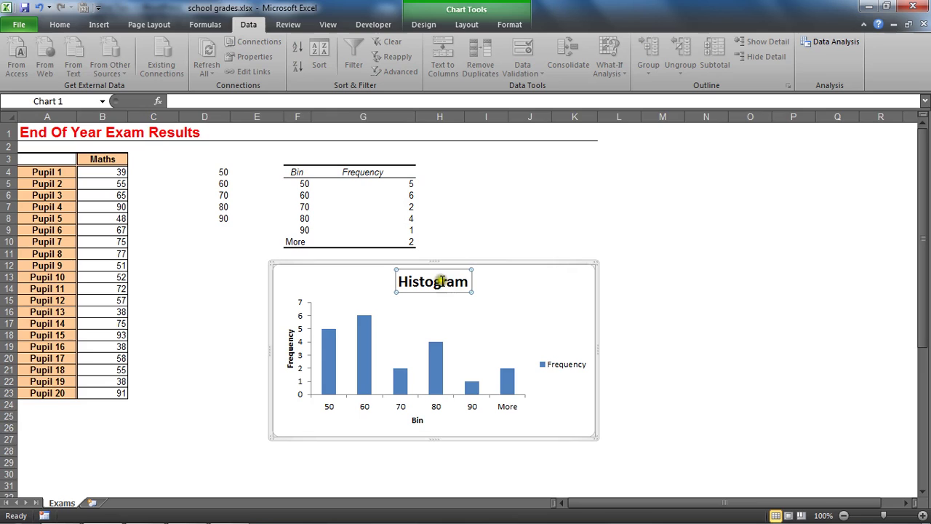
click(441, 283)
drag(401, 280, 466, 281)
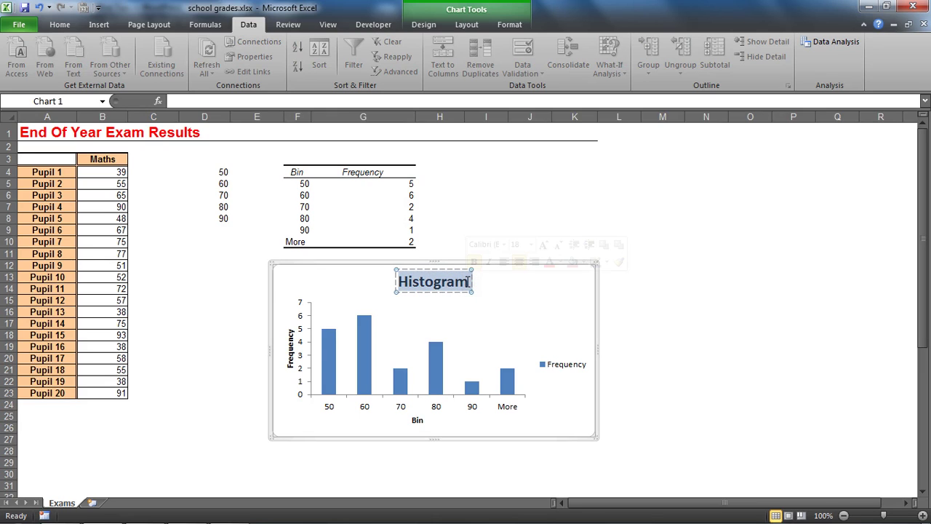
text(Dist)
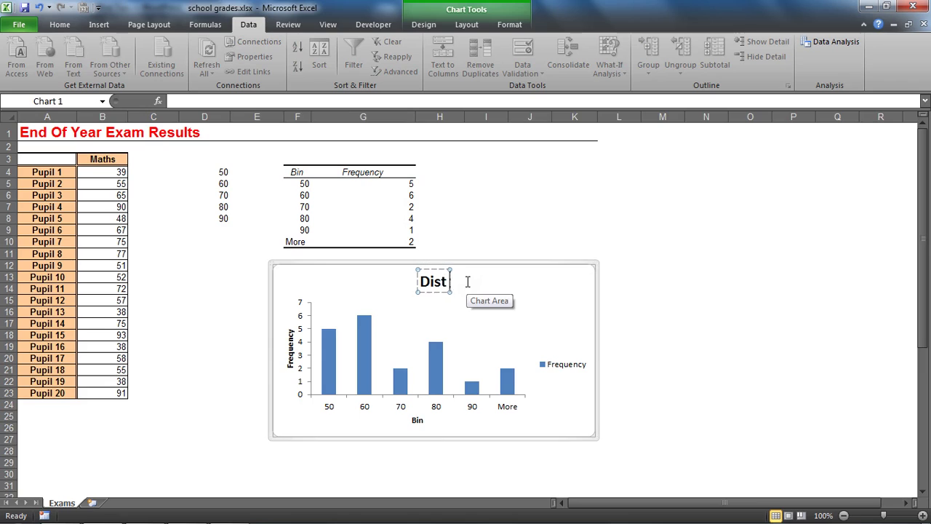
text(ribution of)
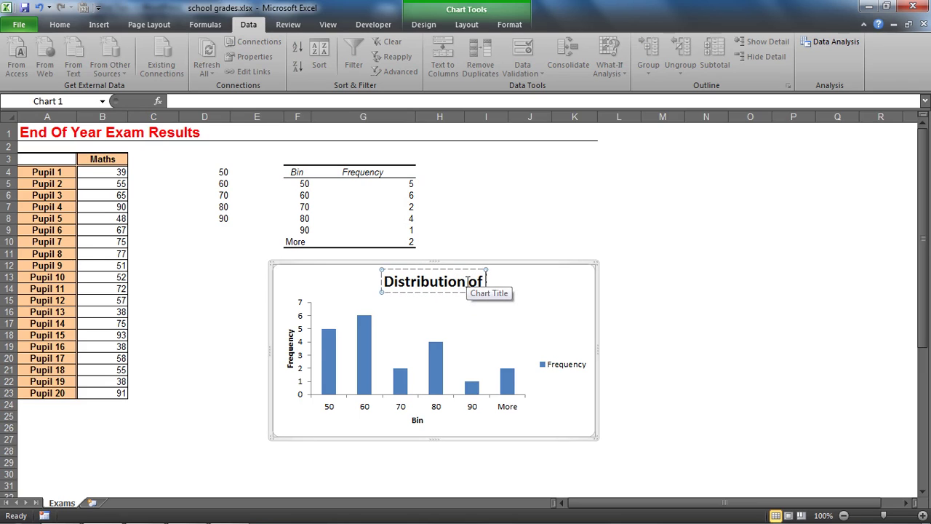
text( Grades)
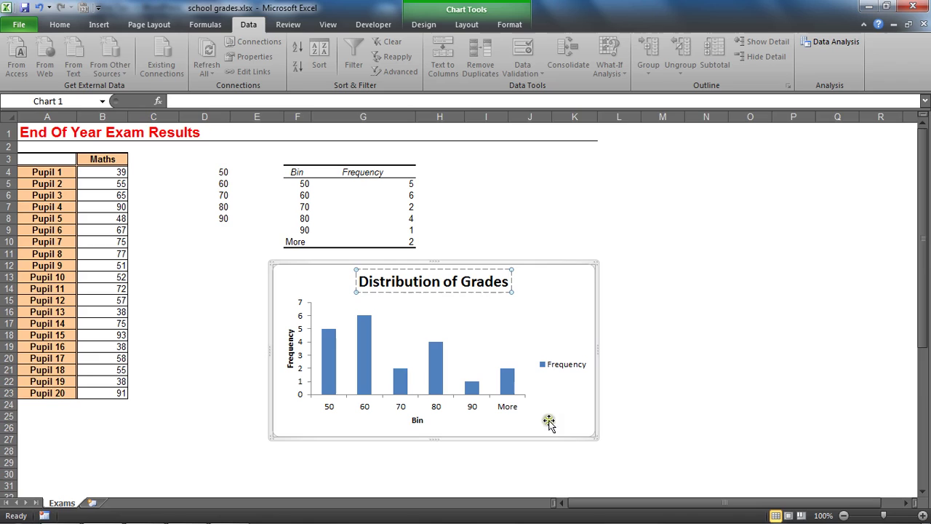
click(567, 370)
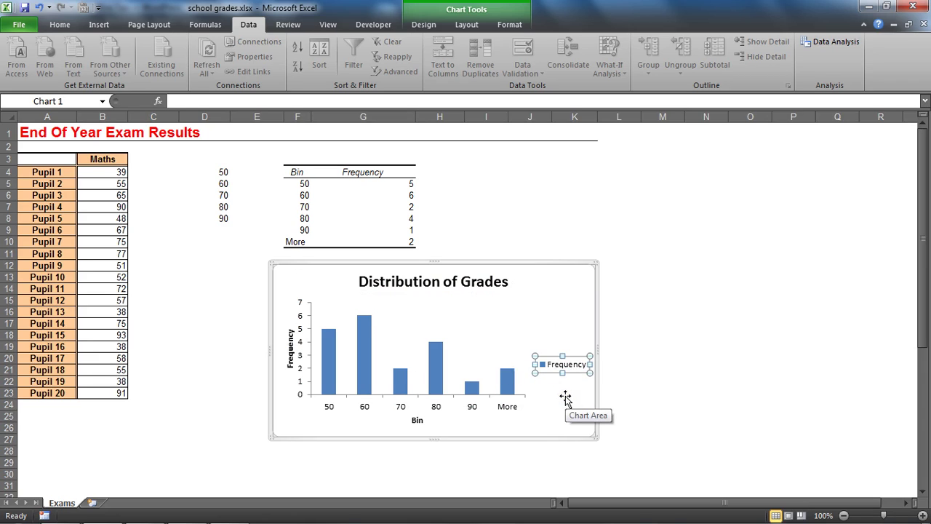
- Delete the chart's Frequency legend
key(Delete)
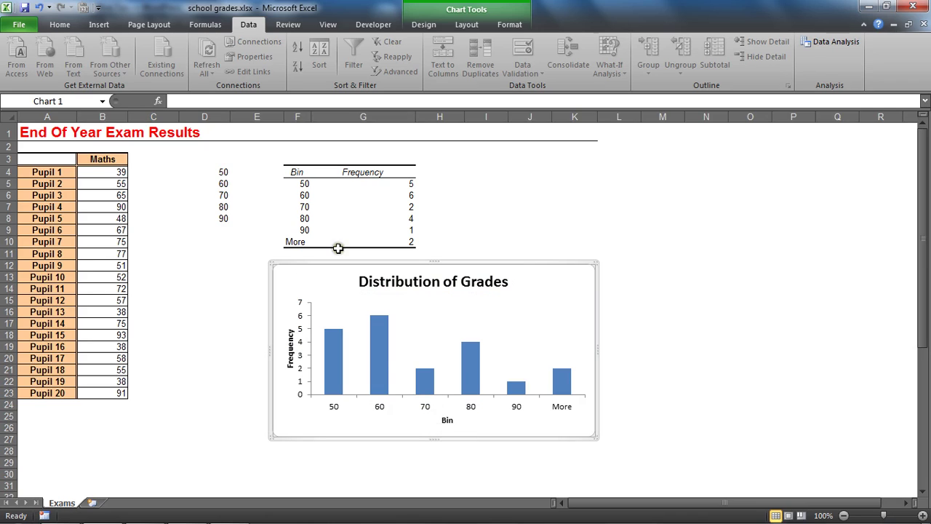
click(302, 187)
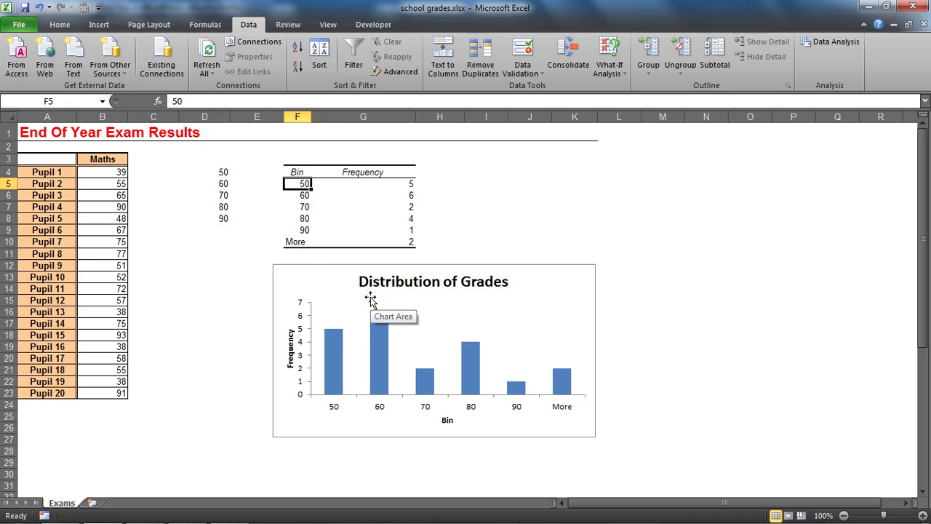
- Relabel bins F5:F7 as <50, 50-60 and 60-70
text(<)
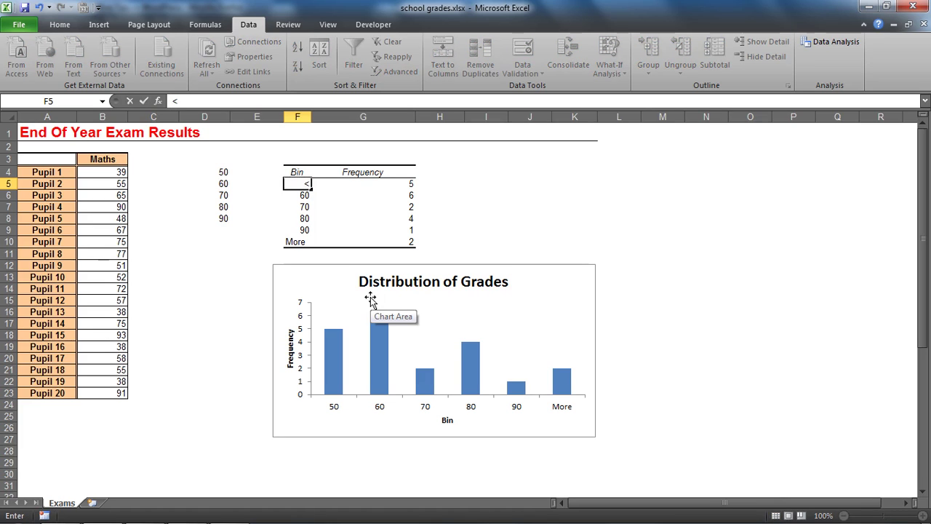
text(50)
key(Return)
text(5)
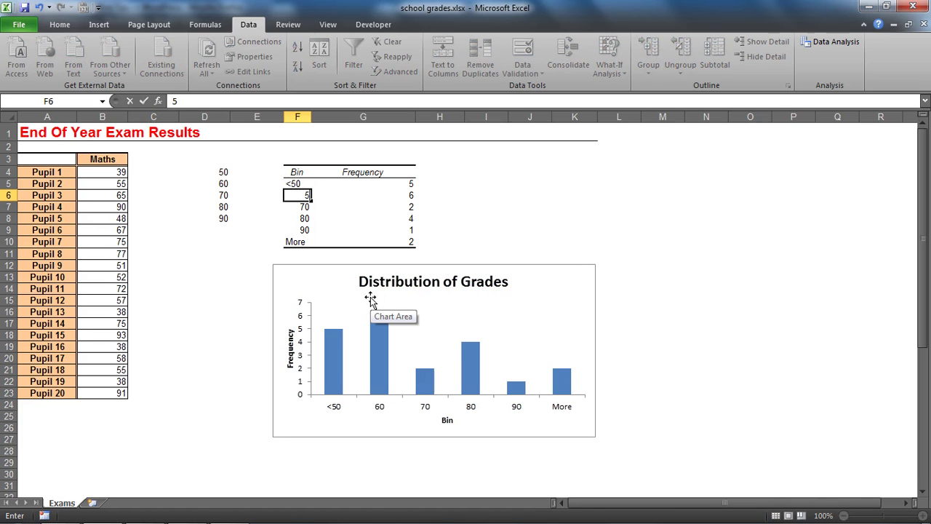
text(0-60)
key(Return)
text(60-)
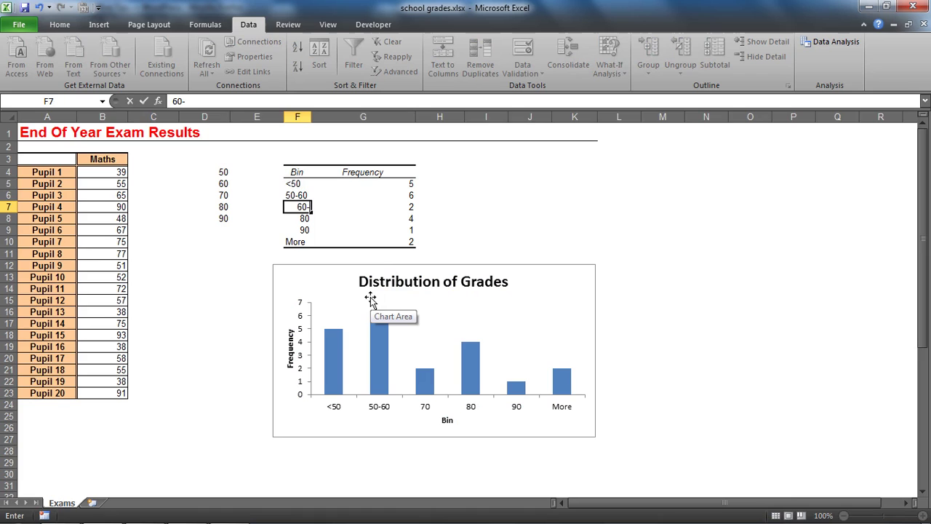
key(Return)
- Relabel bins F8:F10 as 70-80, 80-90 and 90+
text(70-)
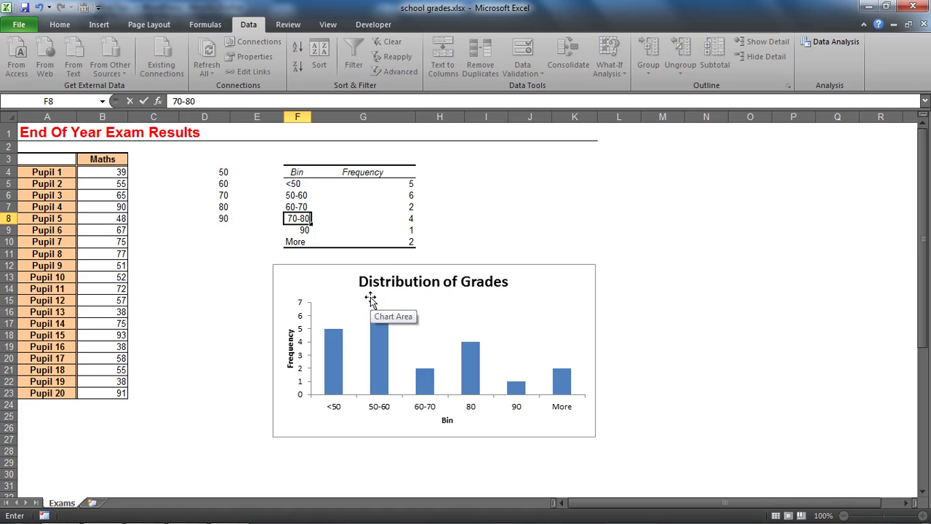
key(Return)
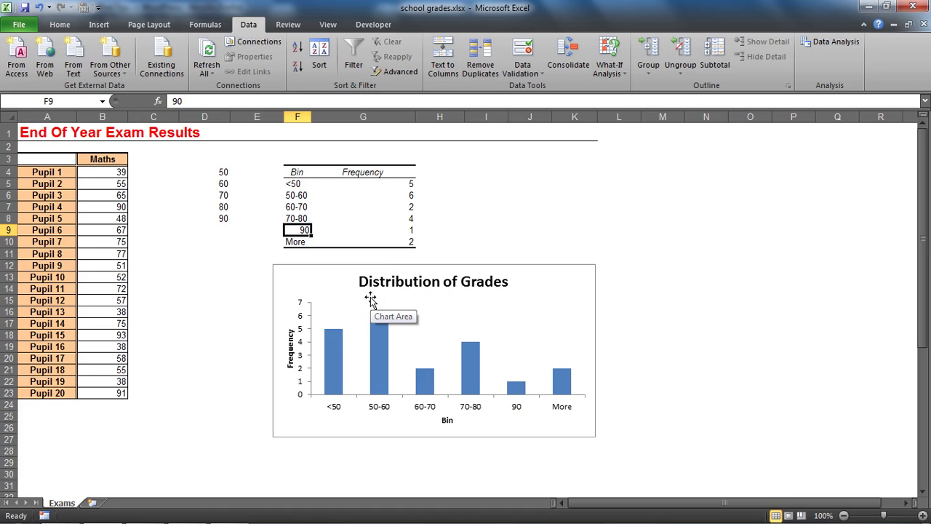
text(80-)
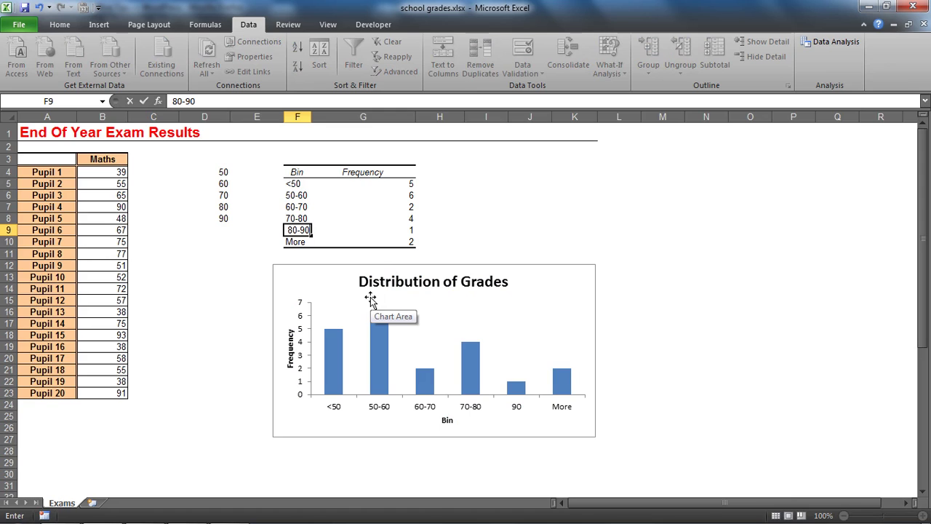
key(Return)
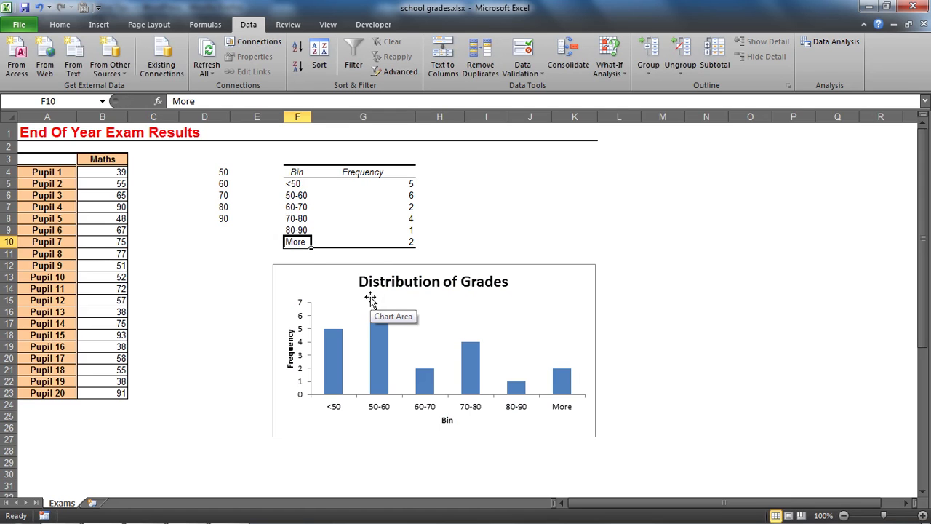
text(90+)
key(Return)
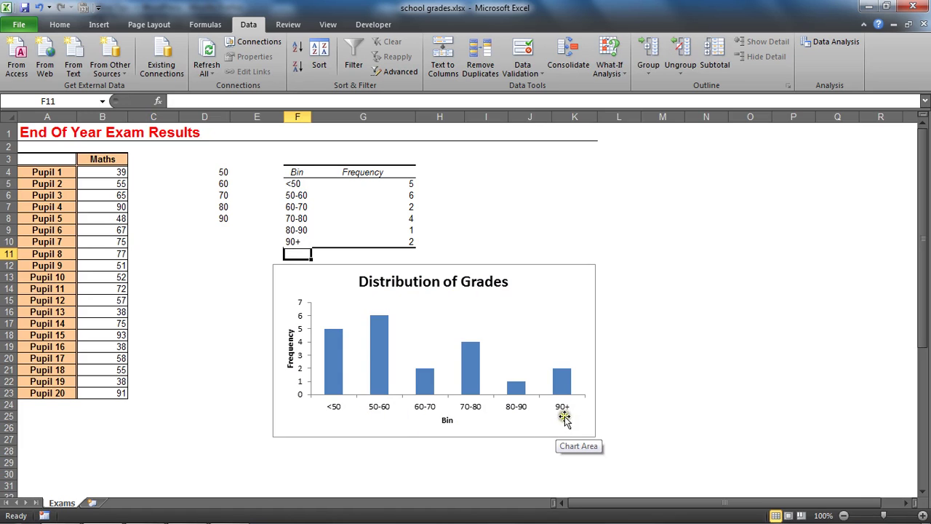
mouse_move(561, 377)
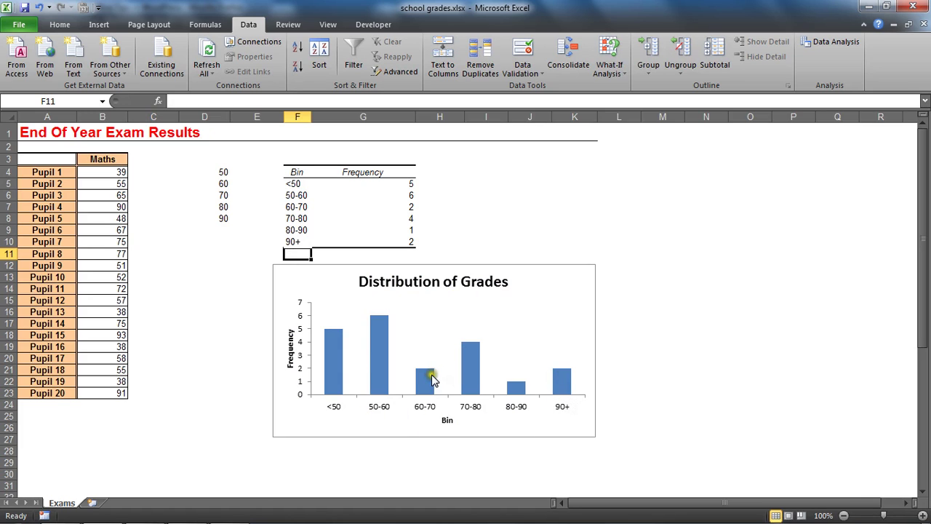
mouse_move(372, 350)
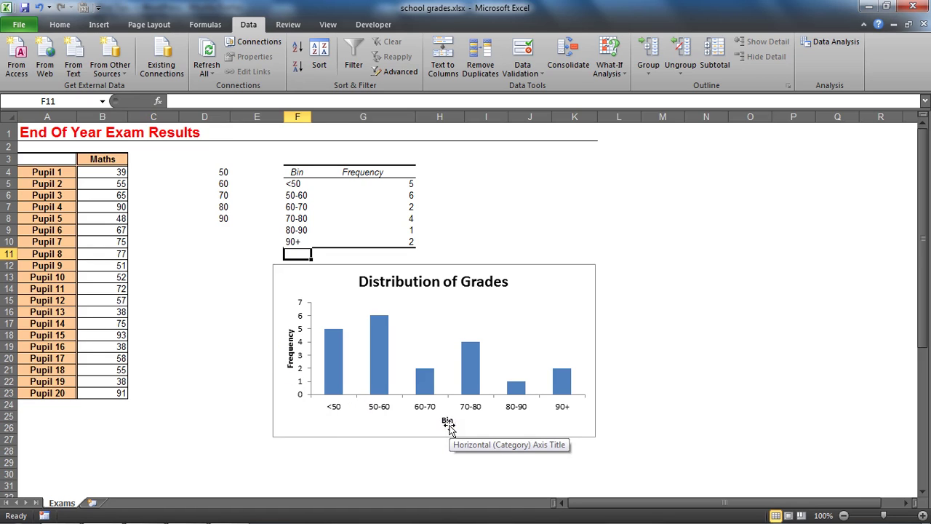
- Apply the purple Chart Style to the histogram bars
click(382, 352)
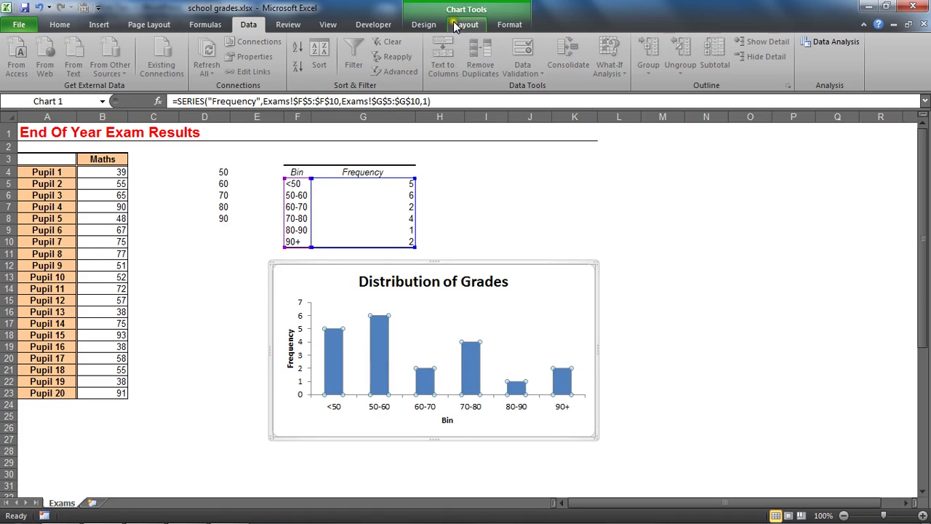
click(429, 25)
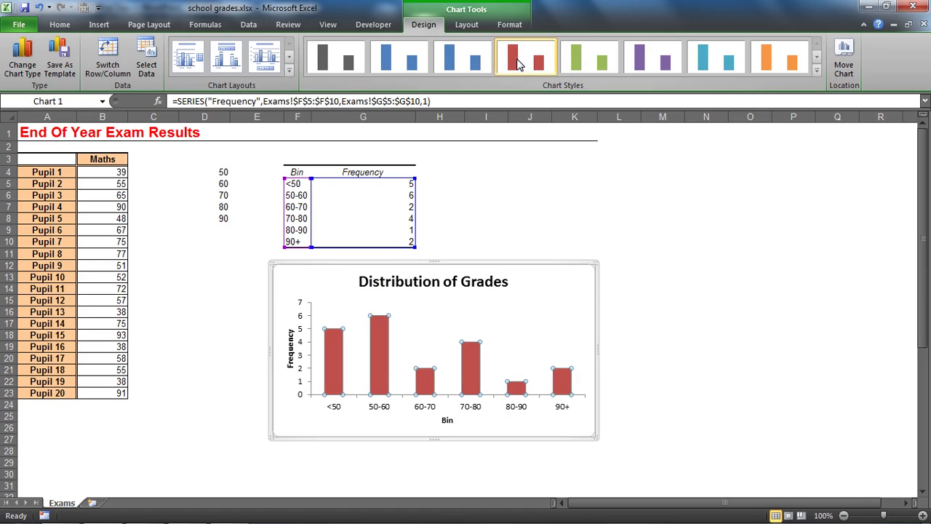
click(678, 62)
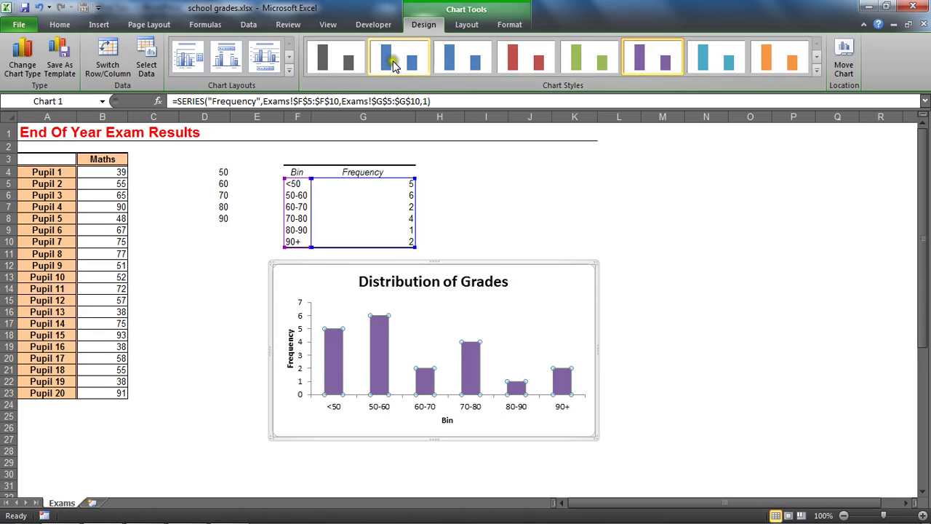
- Add Outside End data labels showing counts 5, 6, 2, 4, 1, 2, then nudge the chart left
click(467, 25)
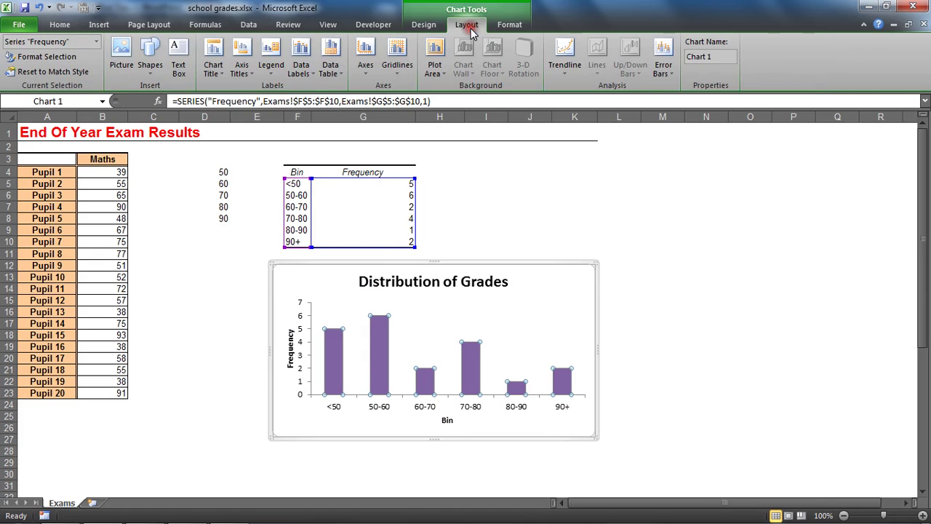
click(302, 78)
click(339, 217)
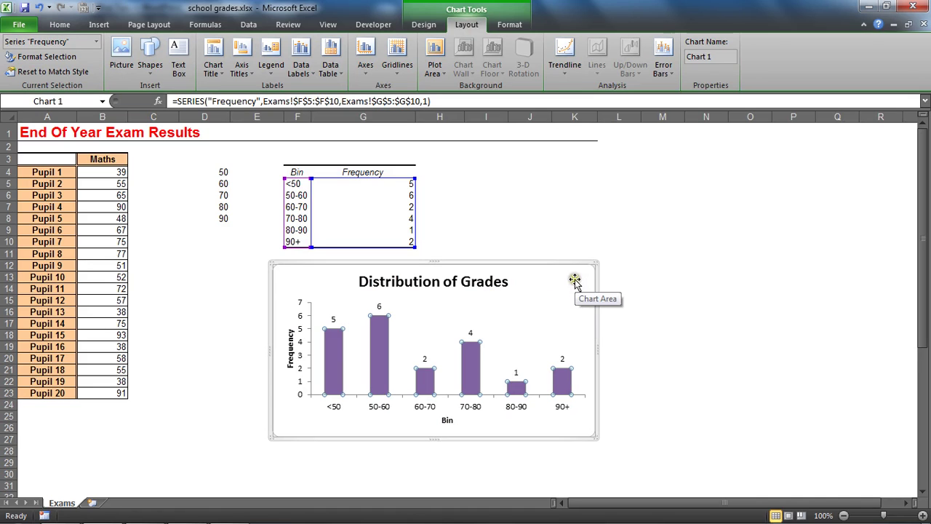
drag(566, 268, 560, 270)
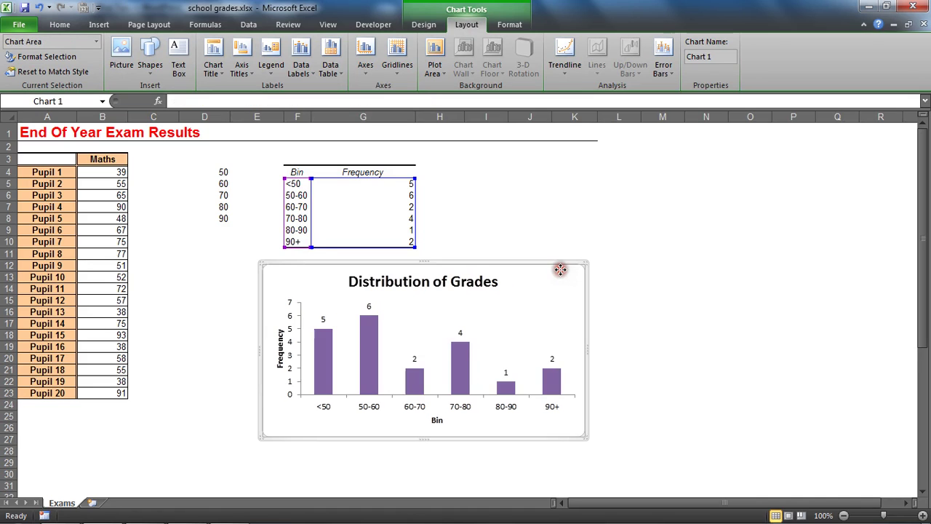